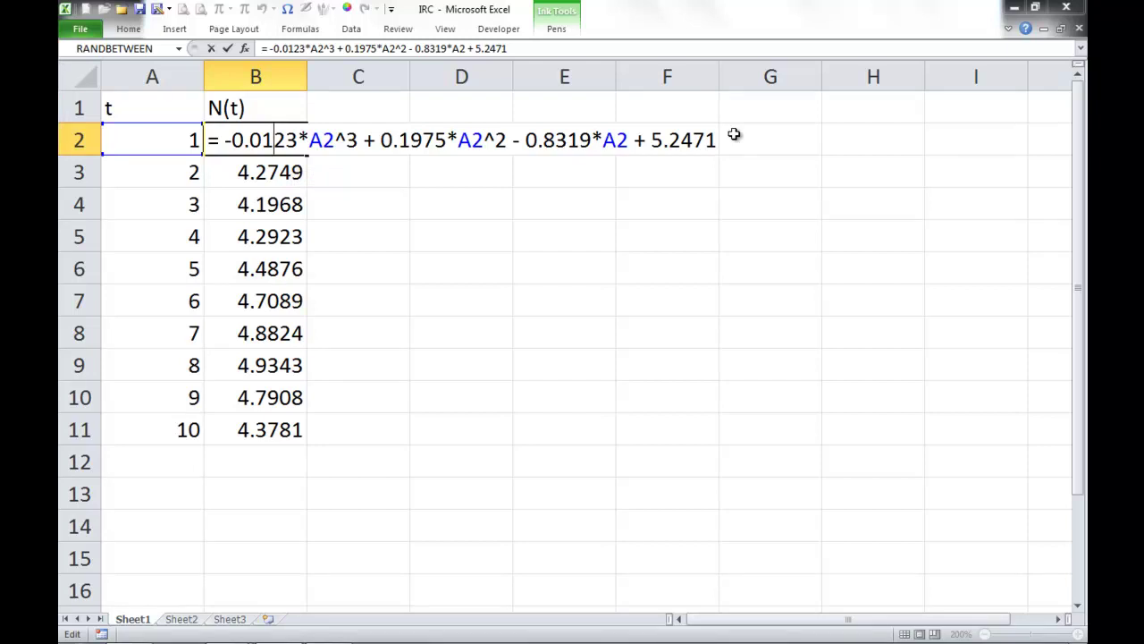
Close the B2 formula unchanged and copy the t and N(t) block A1:B3 to A13
key(Return)
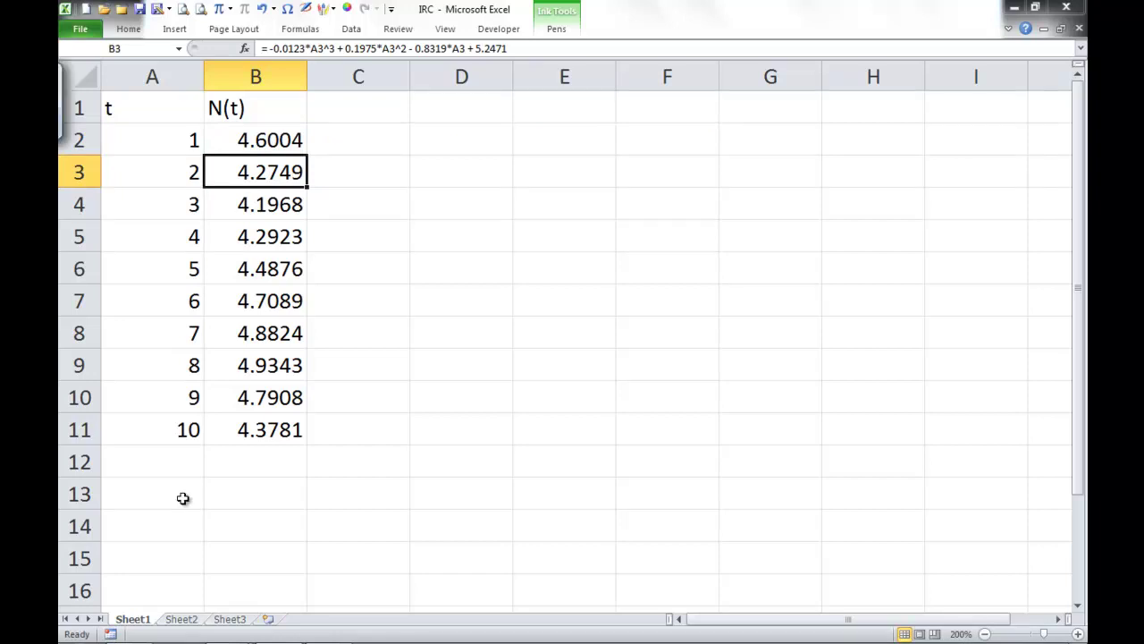
drag(158, 102, 247, 153)
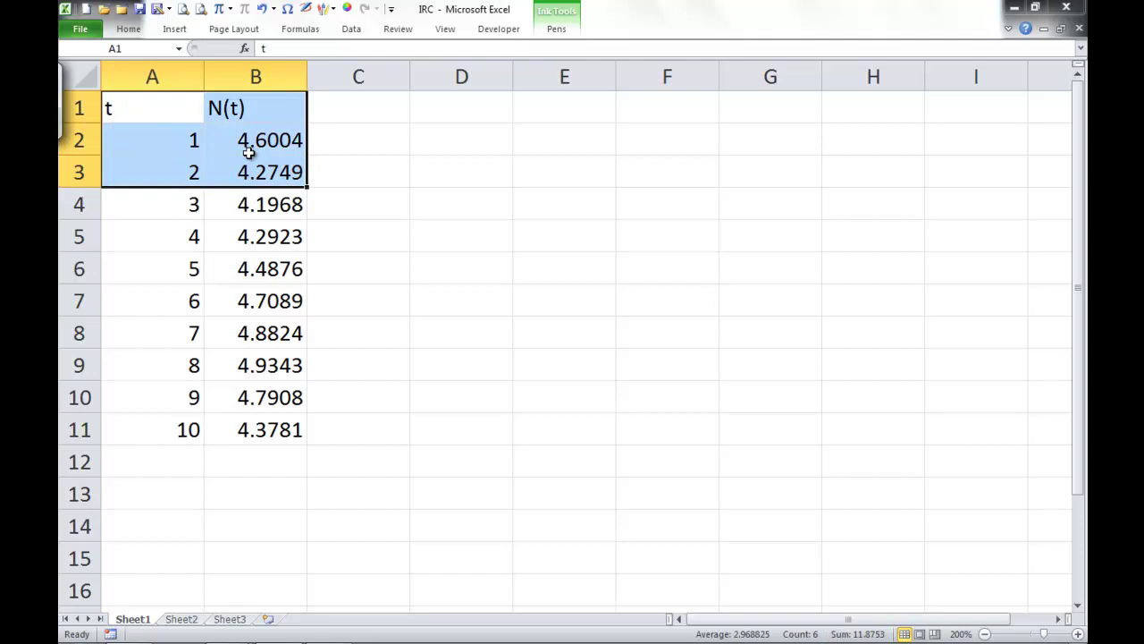
key(ctrl+c)
click(164, 487)
key(ctrl+v)
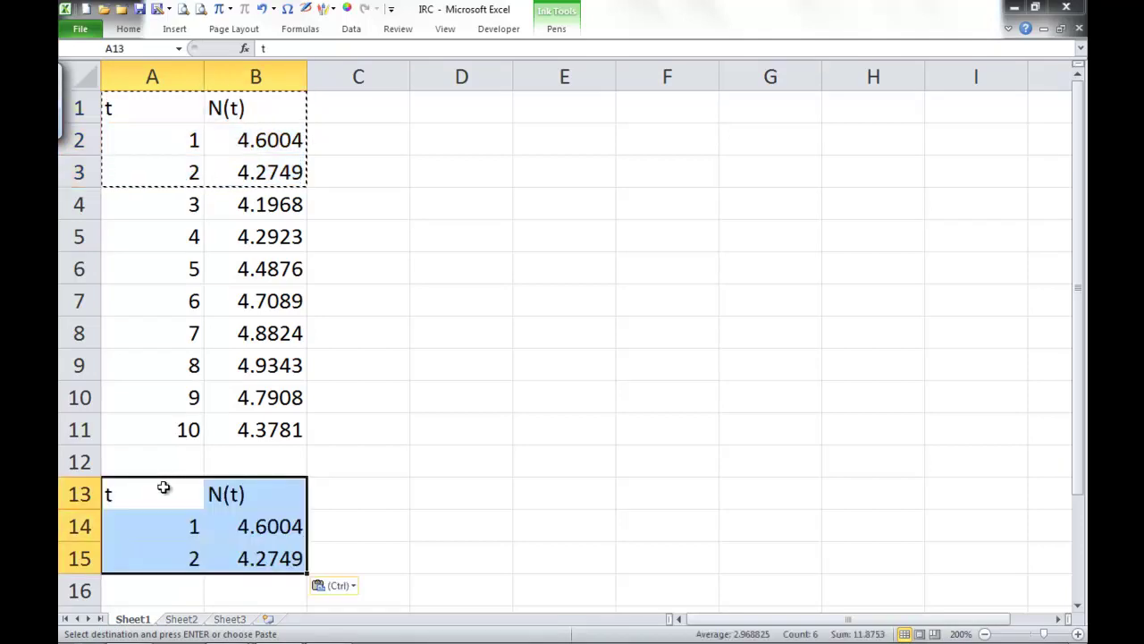
Add the column heading ARC in cell C13, beside the copied t and N(t) headings
click(371, 481)
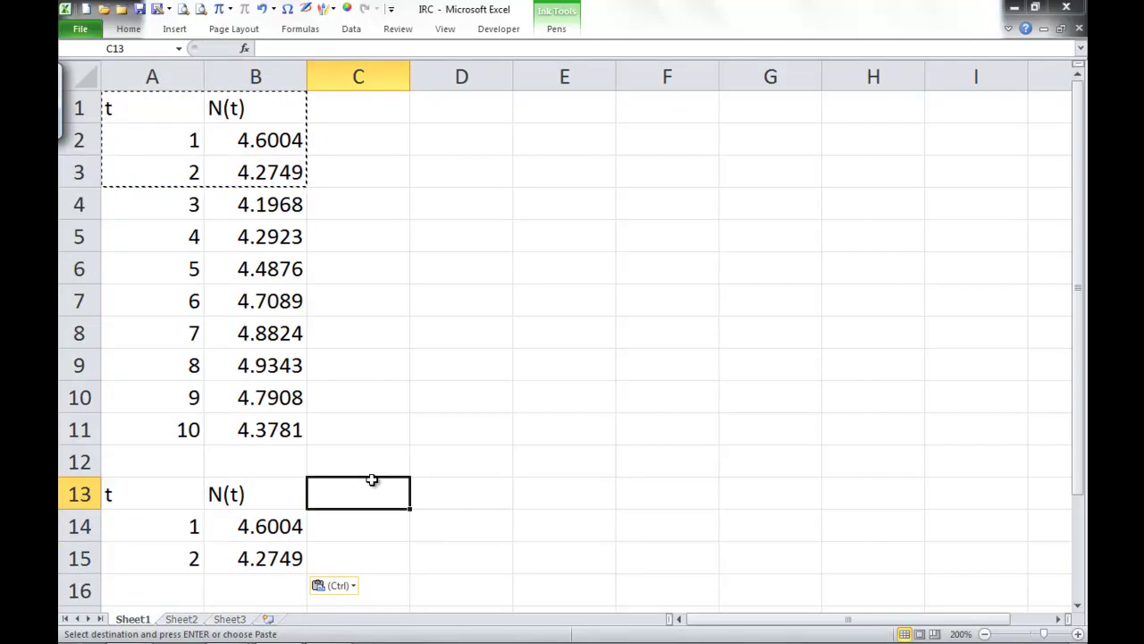
text(ARC)
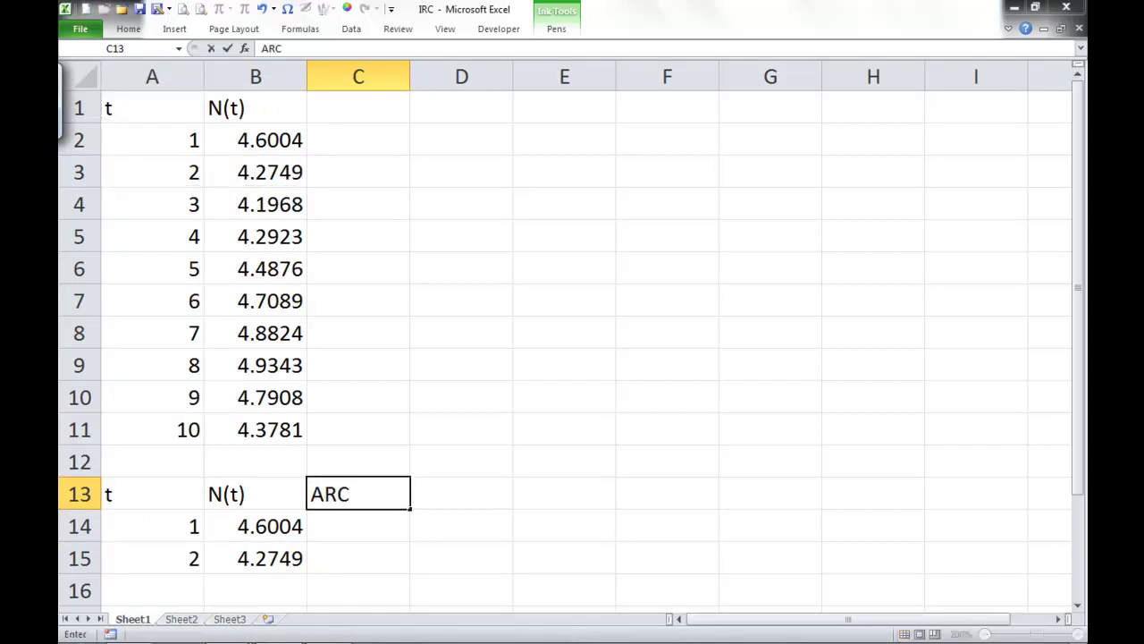
key(Return)
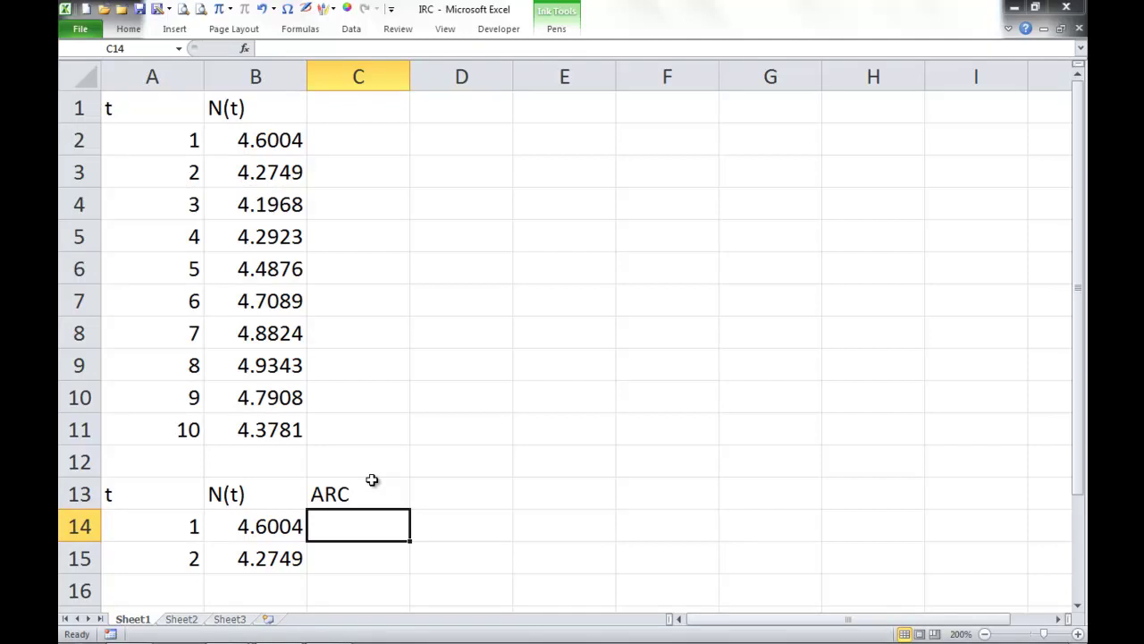
Enter the average rate of change formula =(B15-B14)/(A15-A14) in cell C14
text(=()
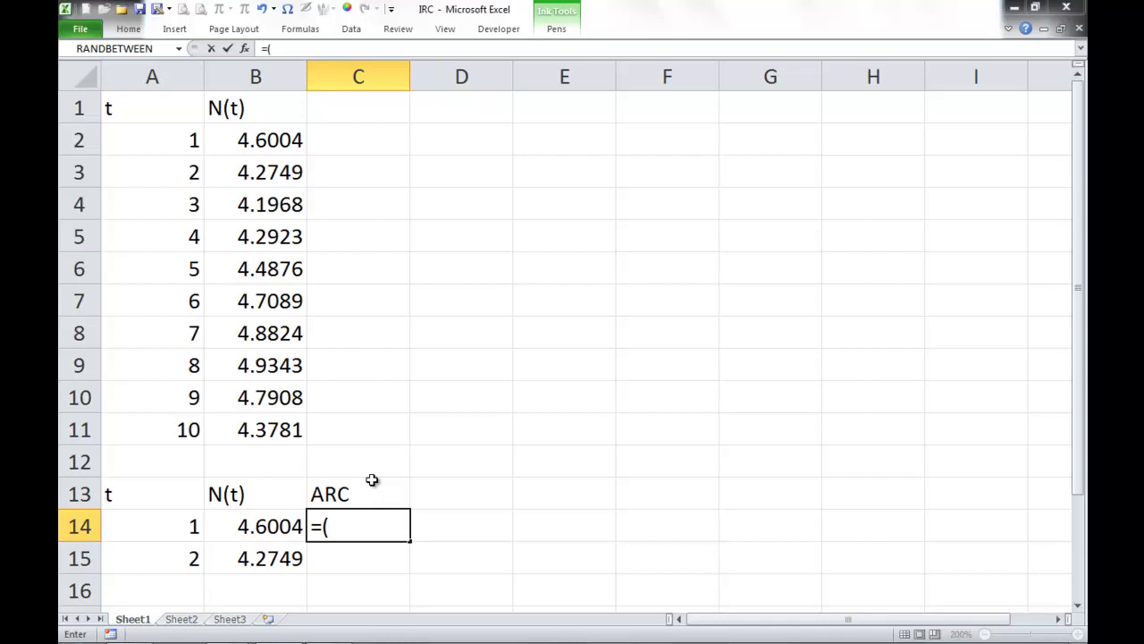
key(Down)
key(Left)
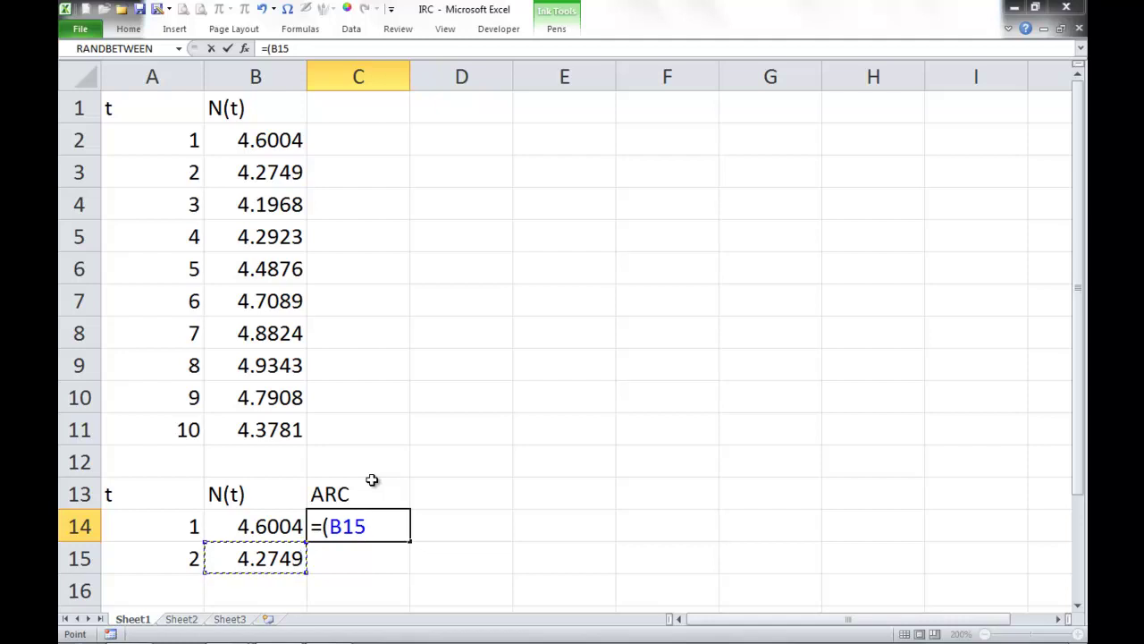
text(-)
key(Left)
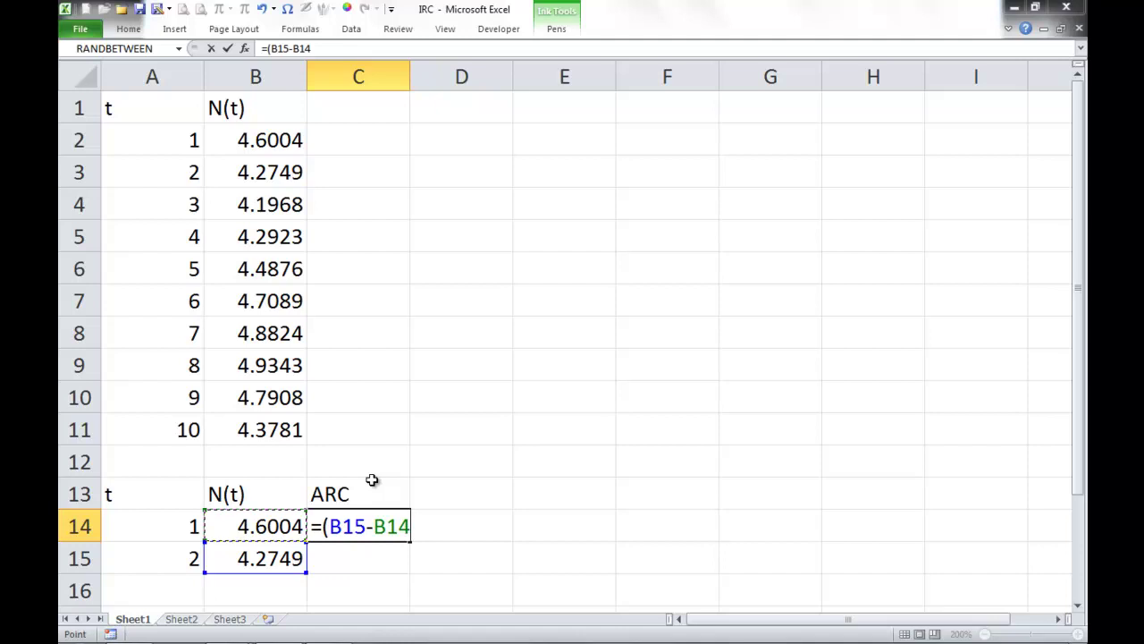
text()/()
click(158, 554)
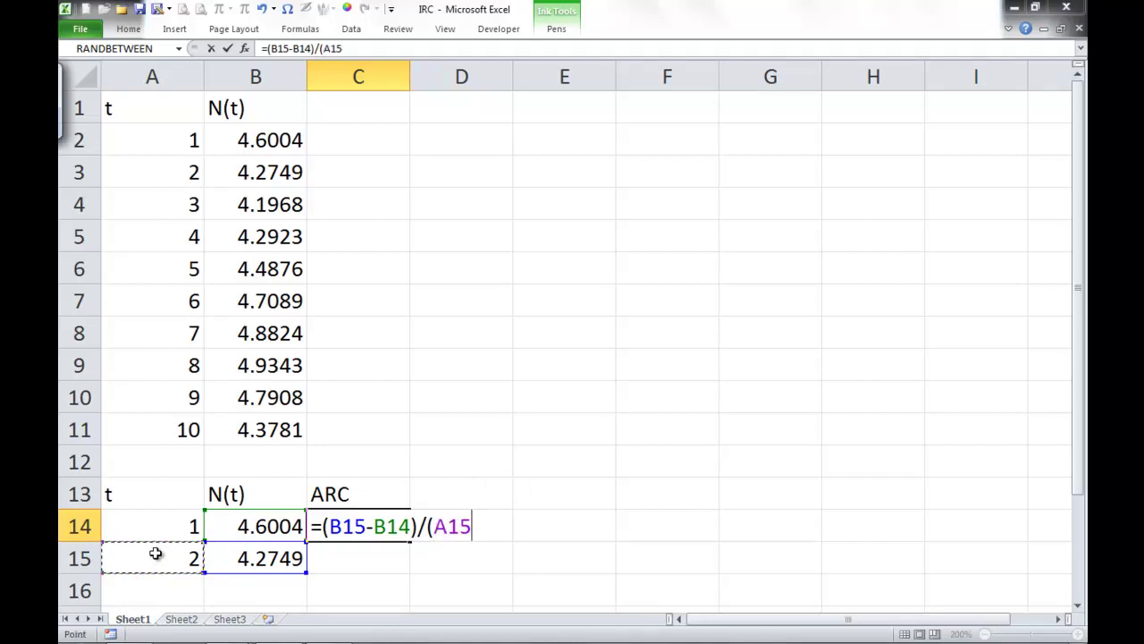
text(-)
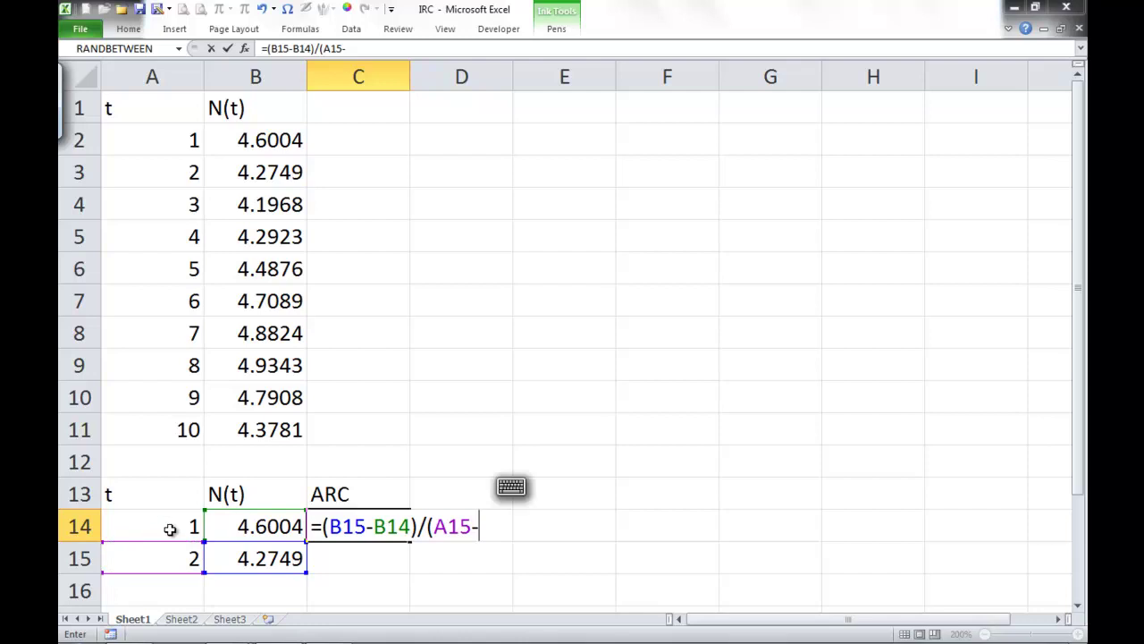
click(166, 527)
text())
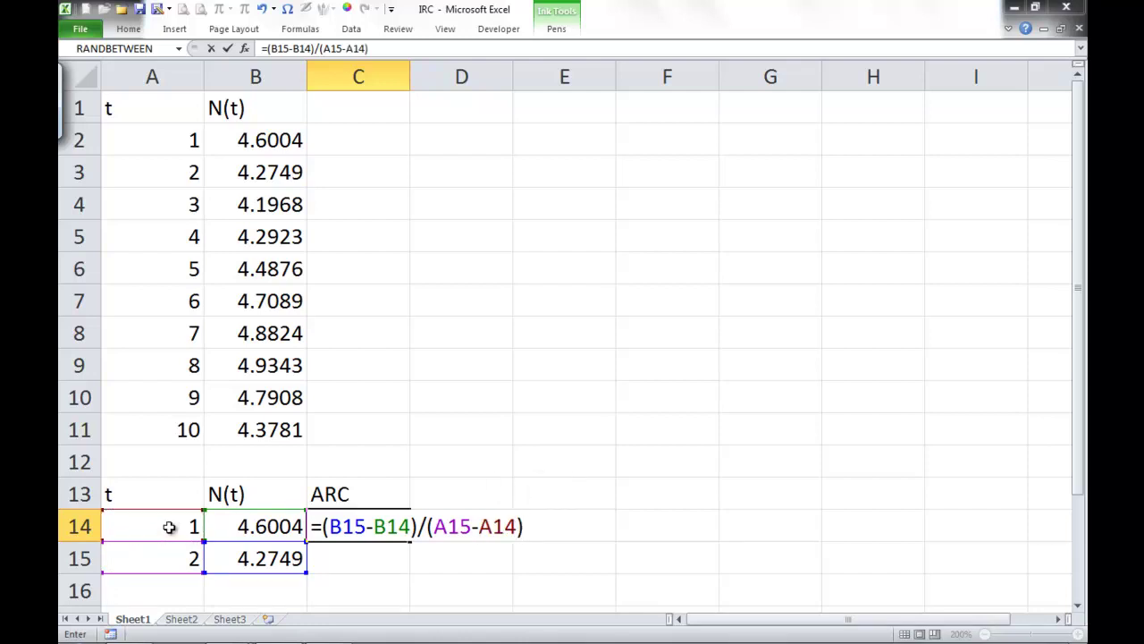
key(Return)
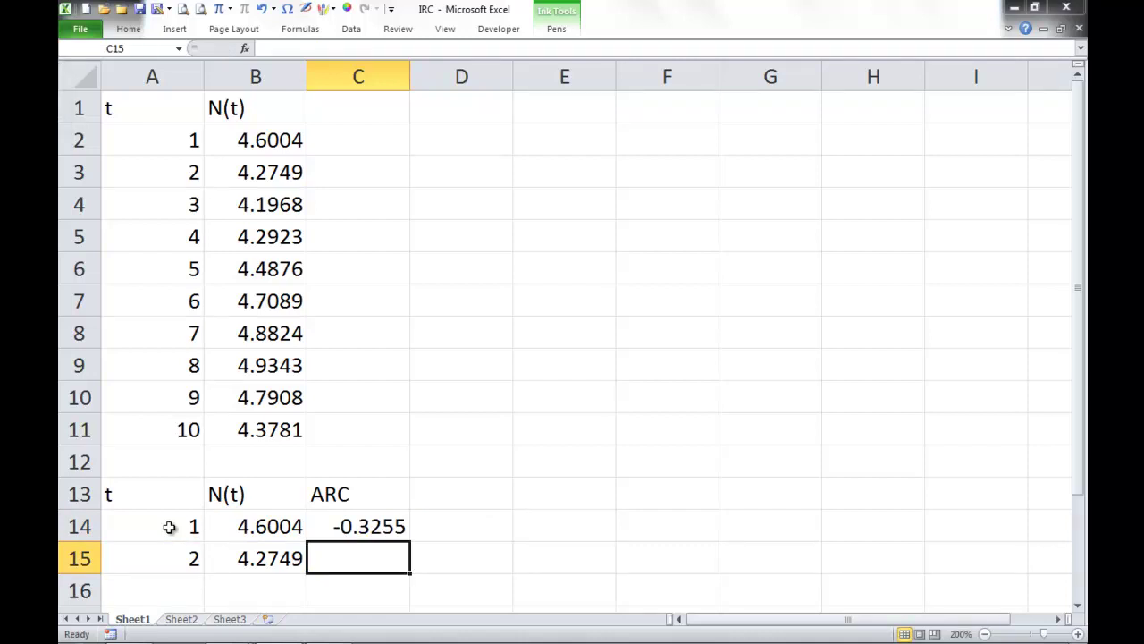
Set the t values of the ARC table to 3 in A14 and 6 in A15
key(Left)
key(Left)
key(Up)
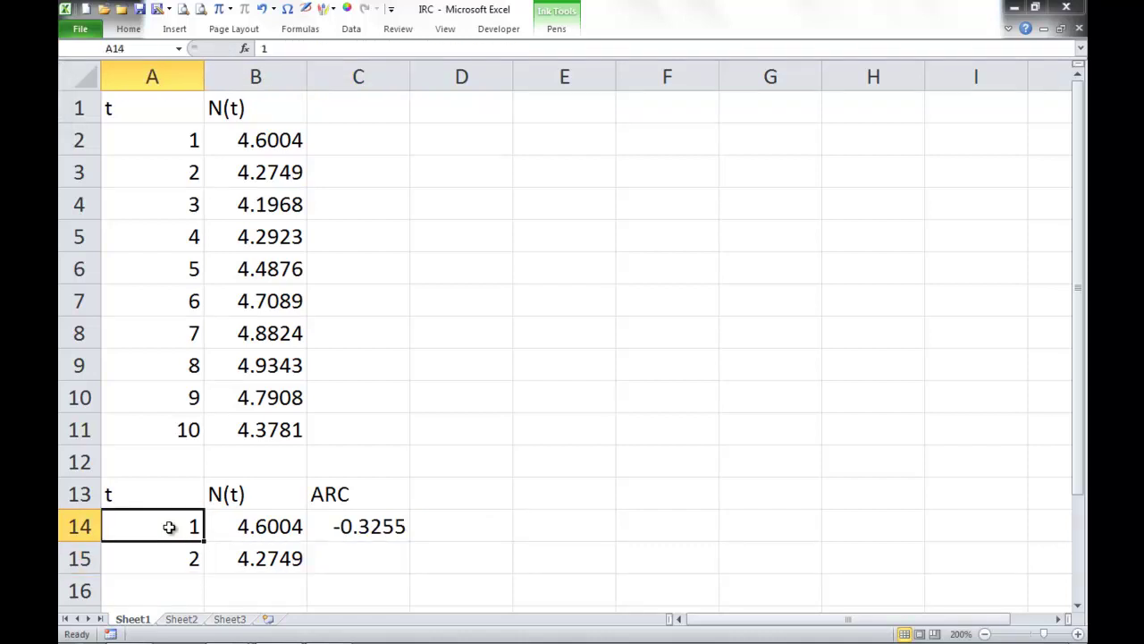
text(3)
key(Return)
text(6)
key(Right)
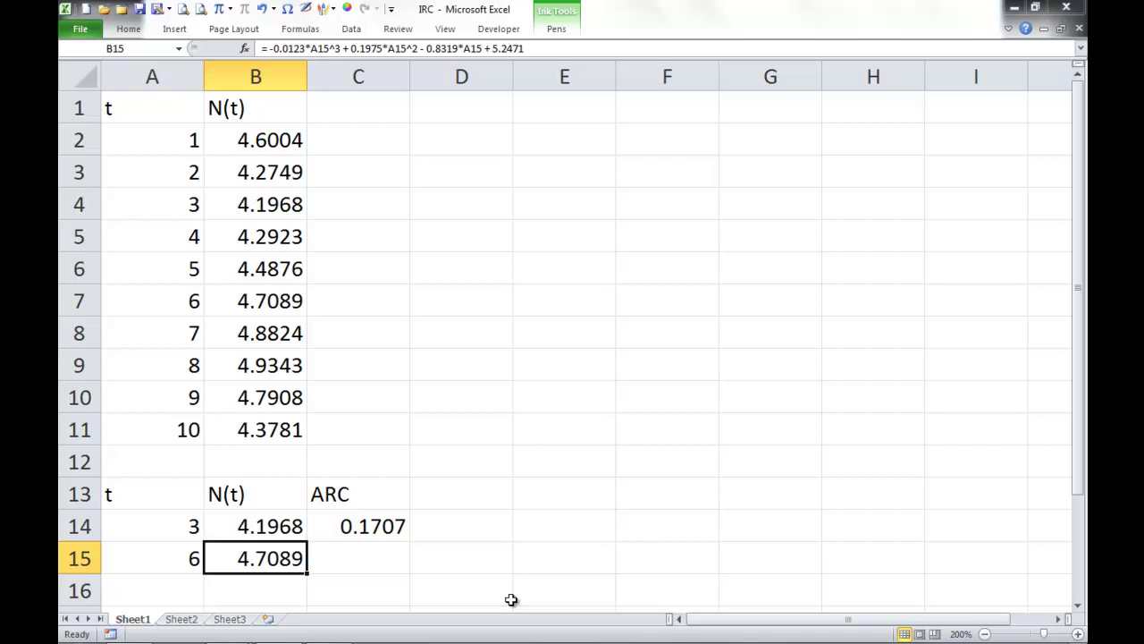
Copy the ARC table A13:C15 to a new location starting at E1
drag(161, 493, 349, 546)
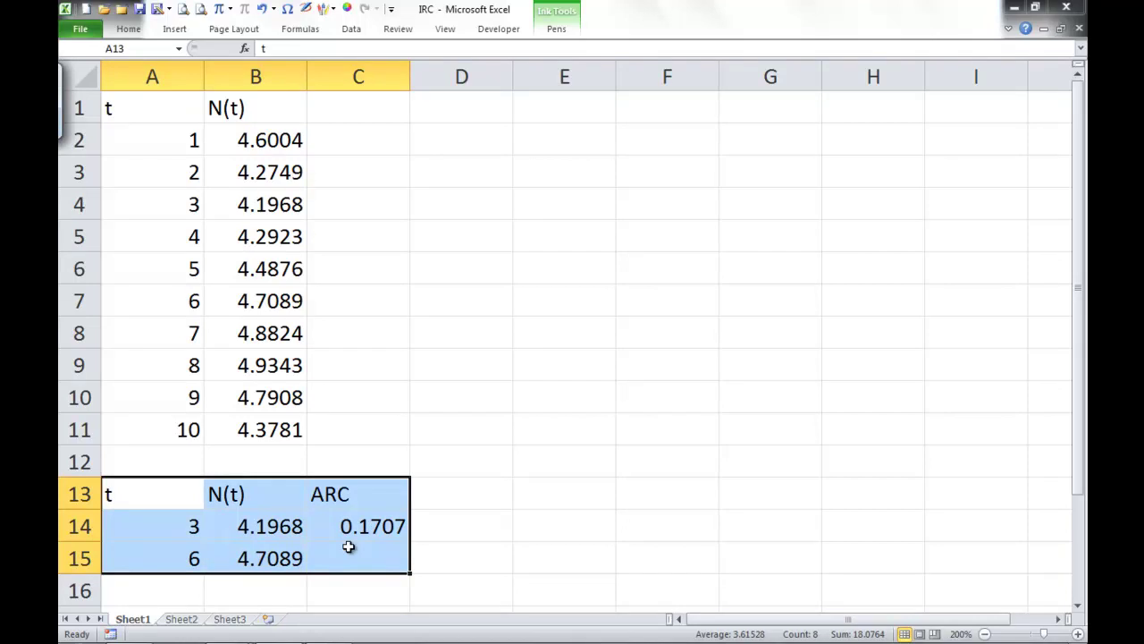
key(ctrl+c)
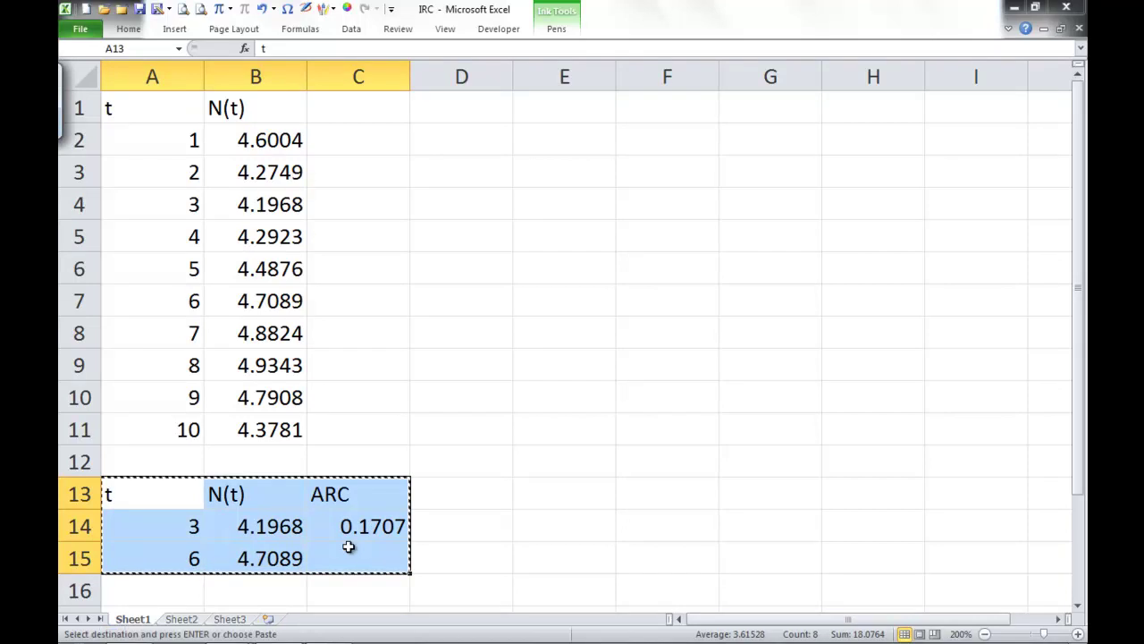
click(554, 106)
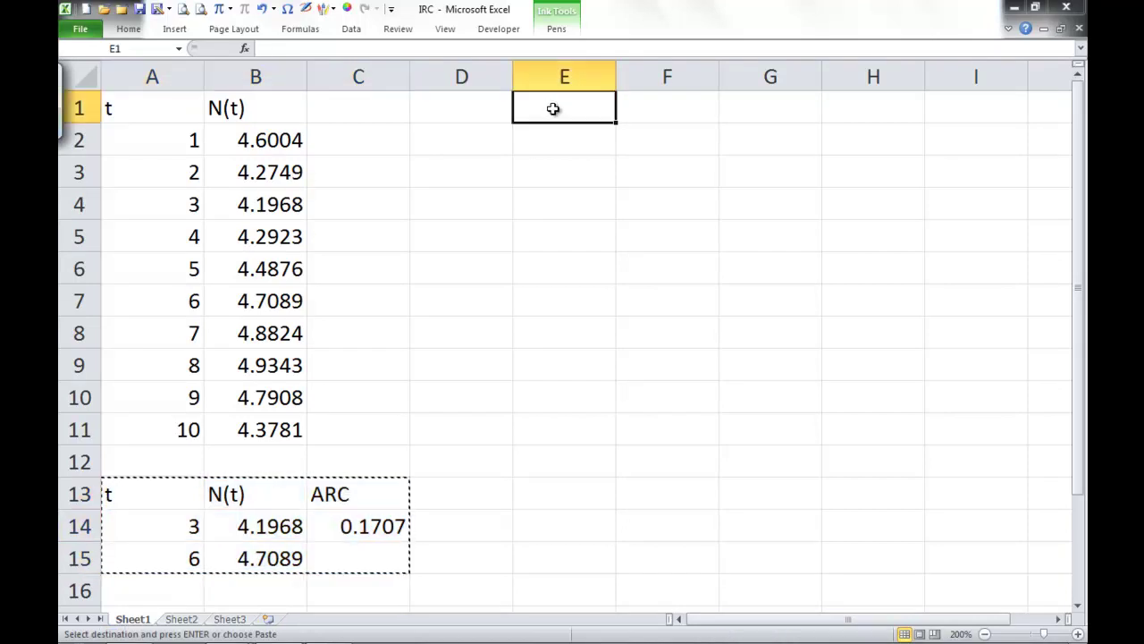
key(ctrl+v)
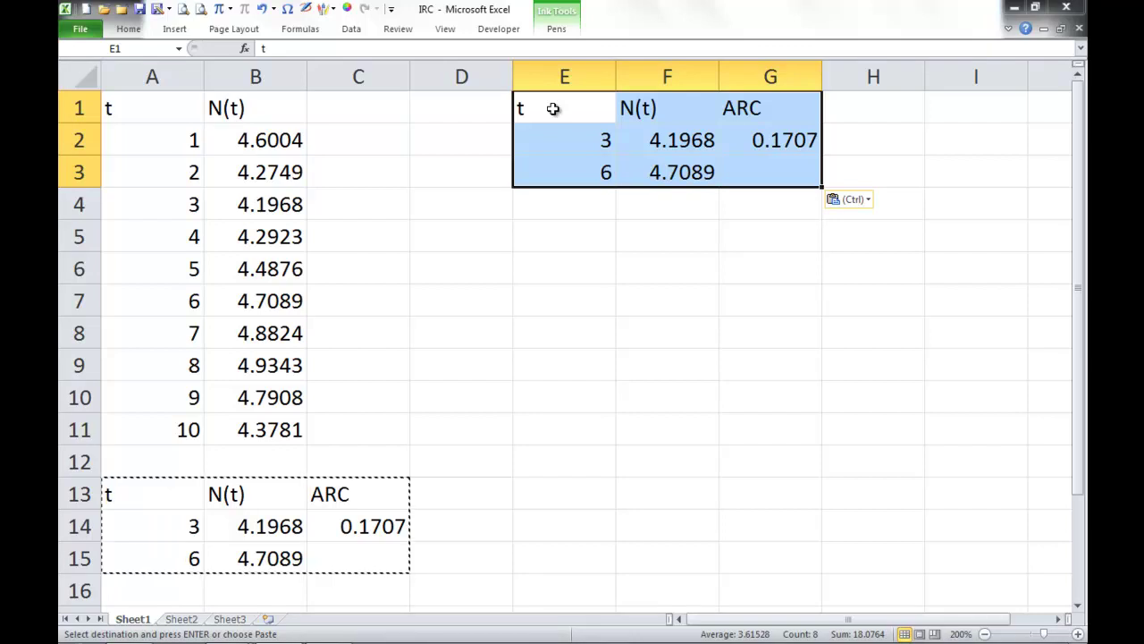
Set the second t value of the copied table, in E3, to 3.1
click(572, 138)
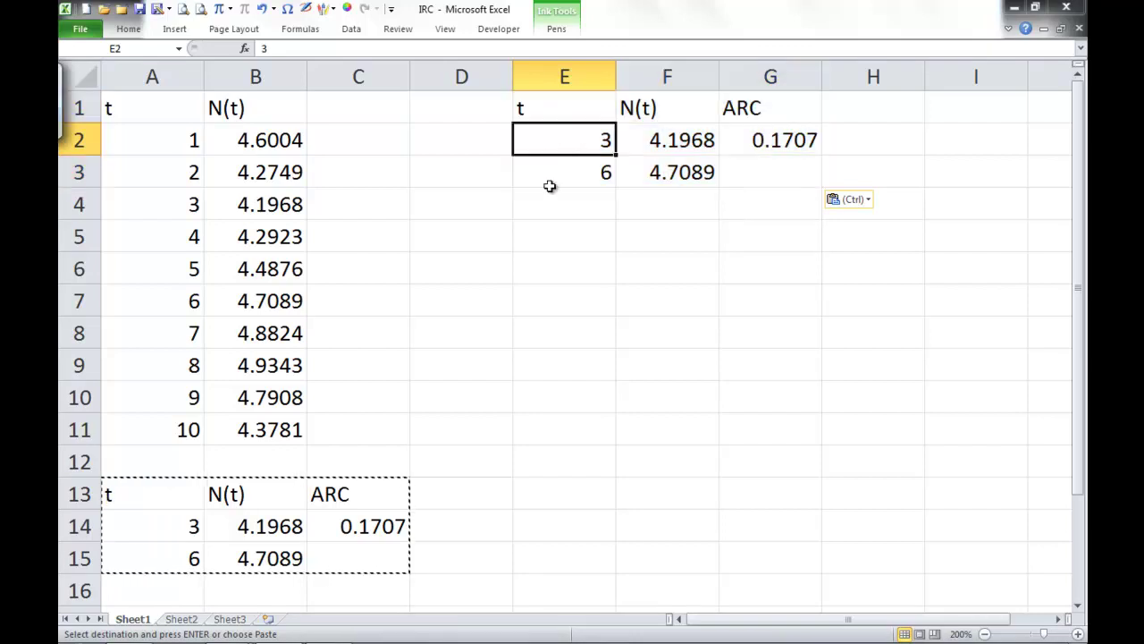
click(569, 177)
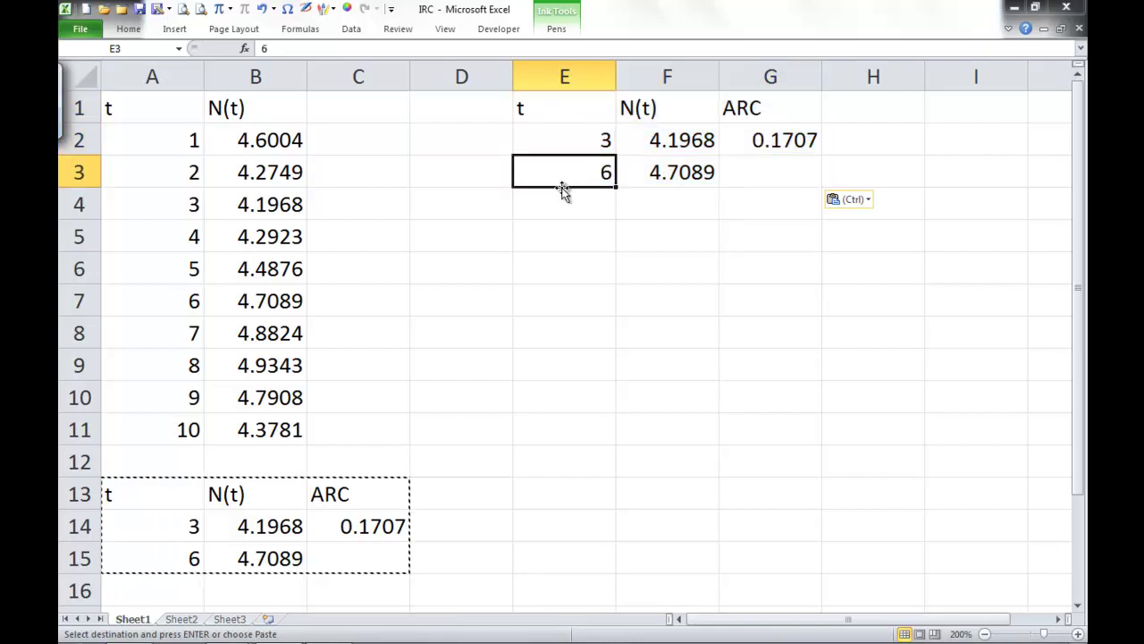
text(3.1)
key(Return)
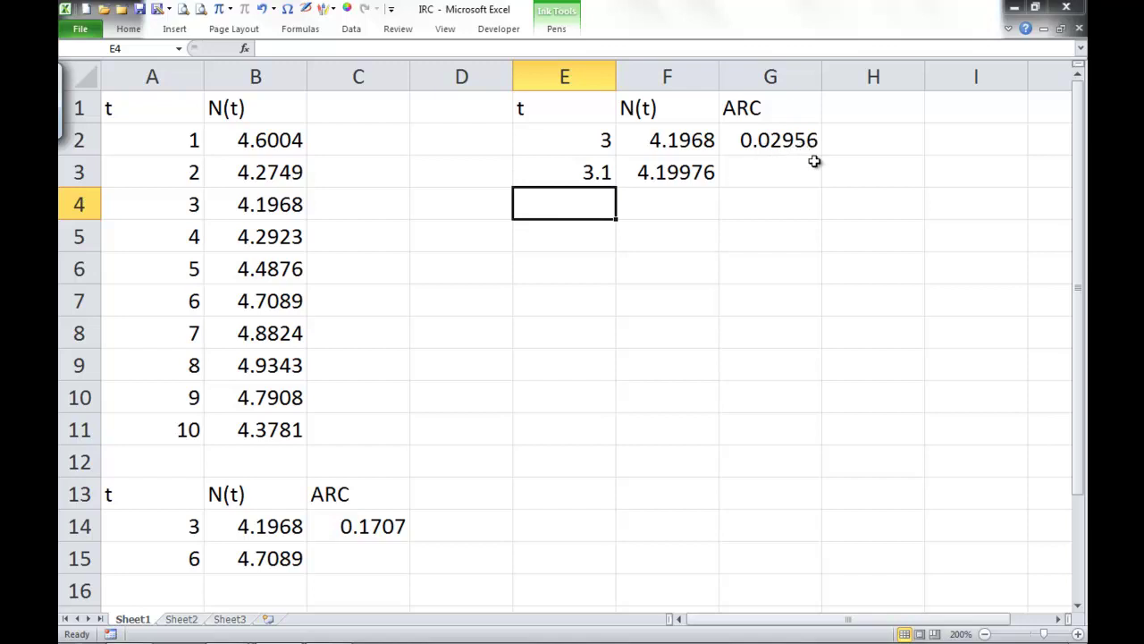
Copy the table E1:G3 three times down the same columns, starting at E5, E9 and E13
drag(585, 106, 757, 161)
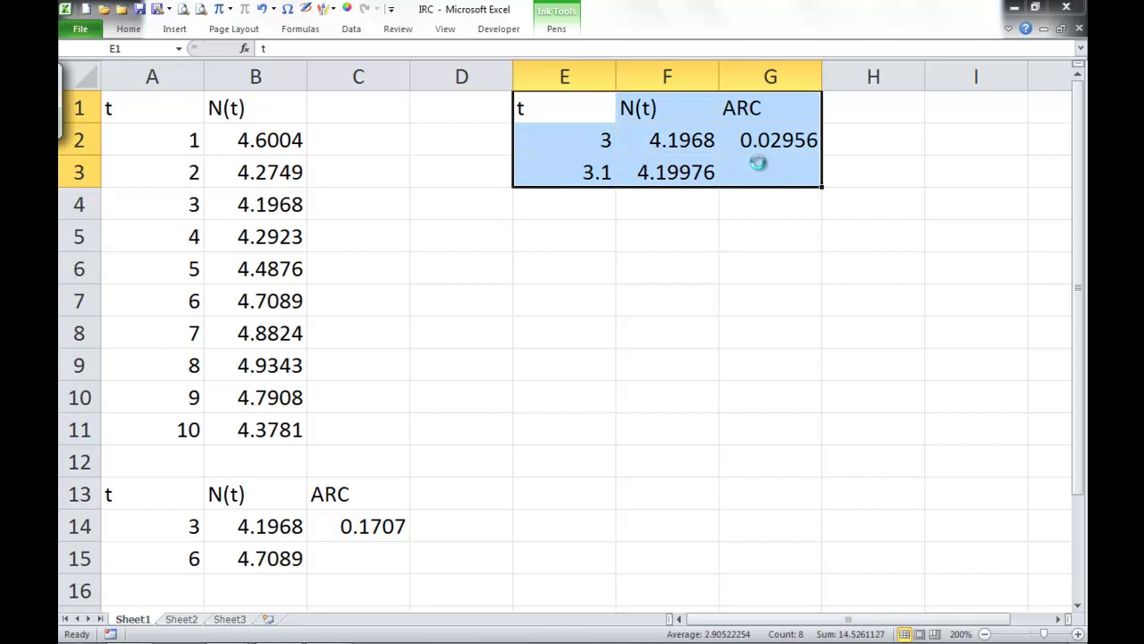
key(ctrl+c)
click(572, 235)
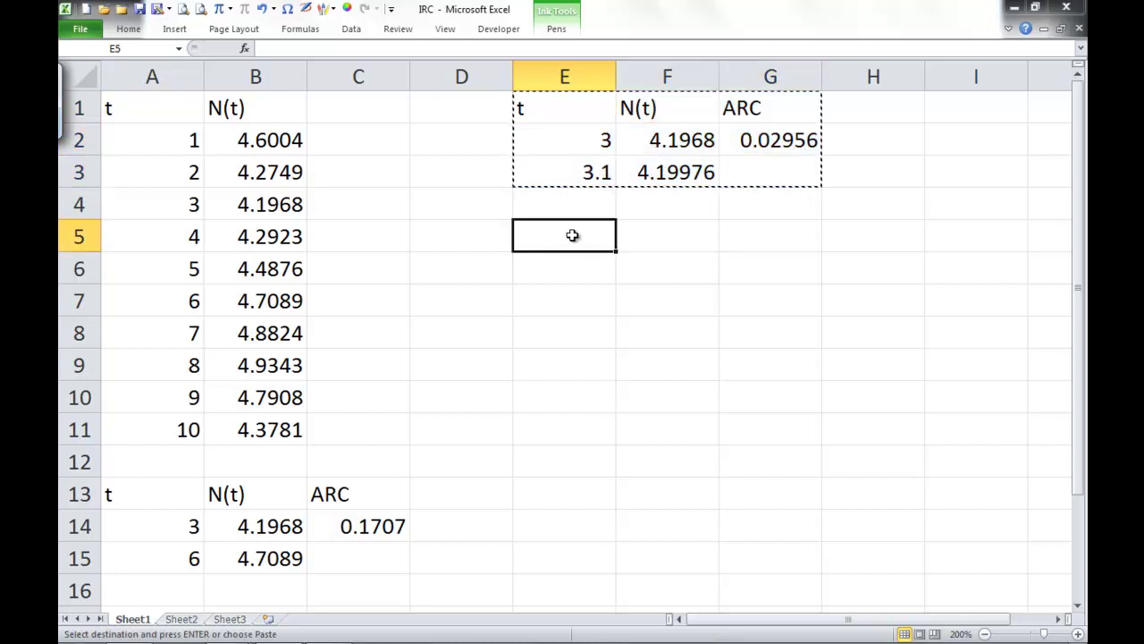
key(ctrl+v)
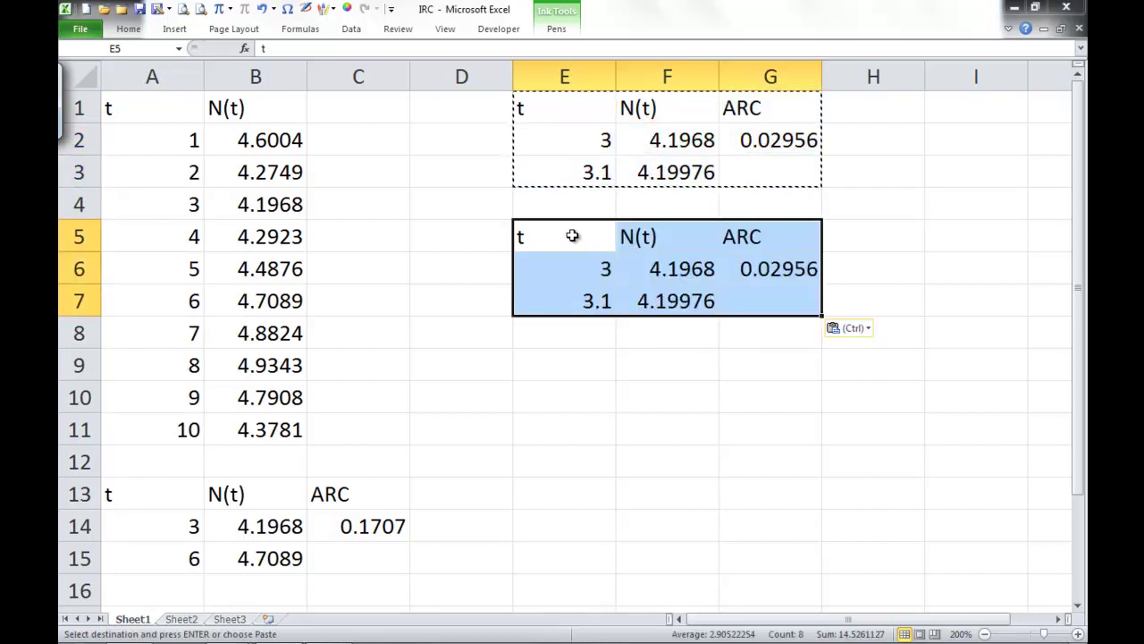
click(582, 362)
key(ctrl+v)
key(ctrl)
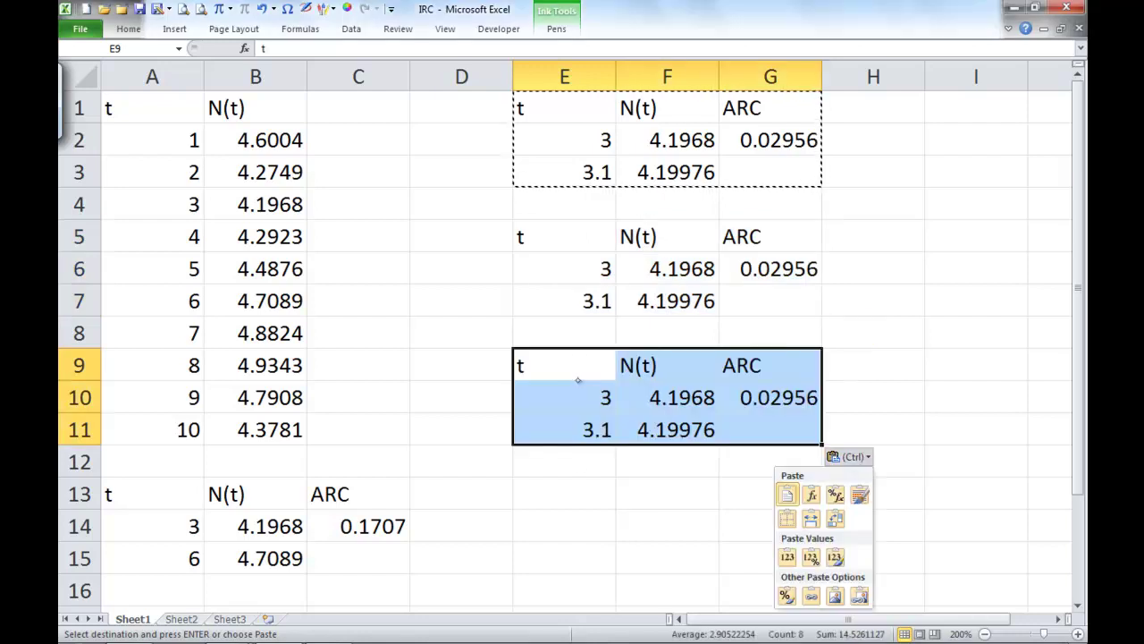
key(Escape)
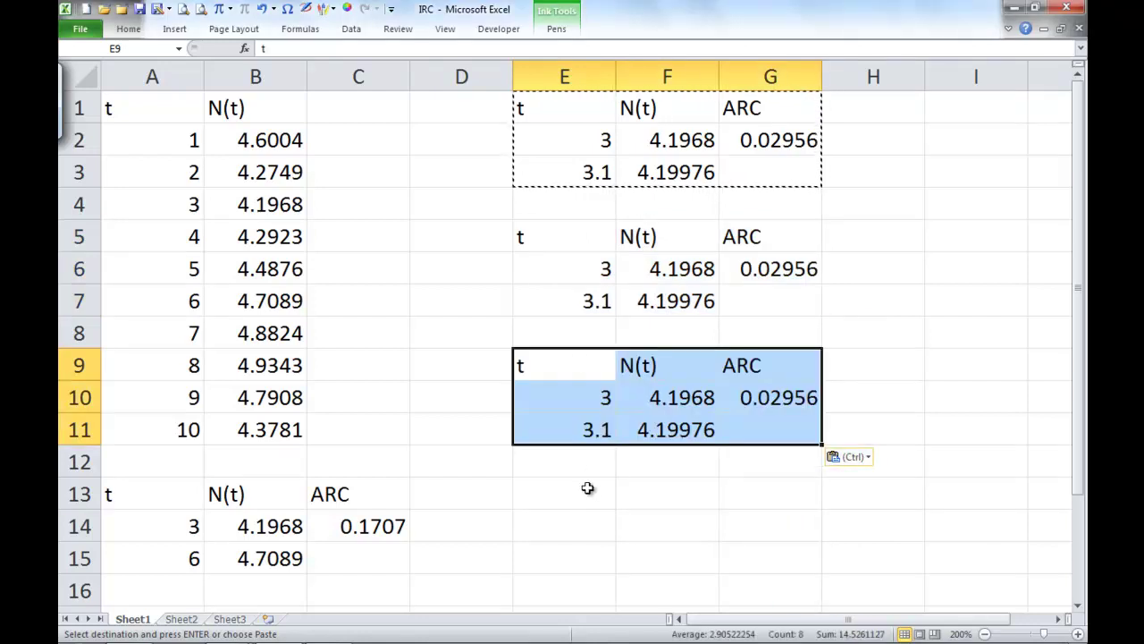
click(581, 485)
key(ctrl+v)
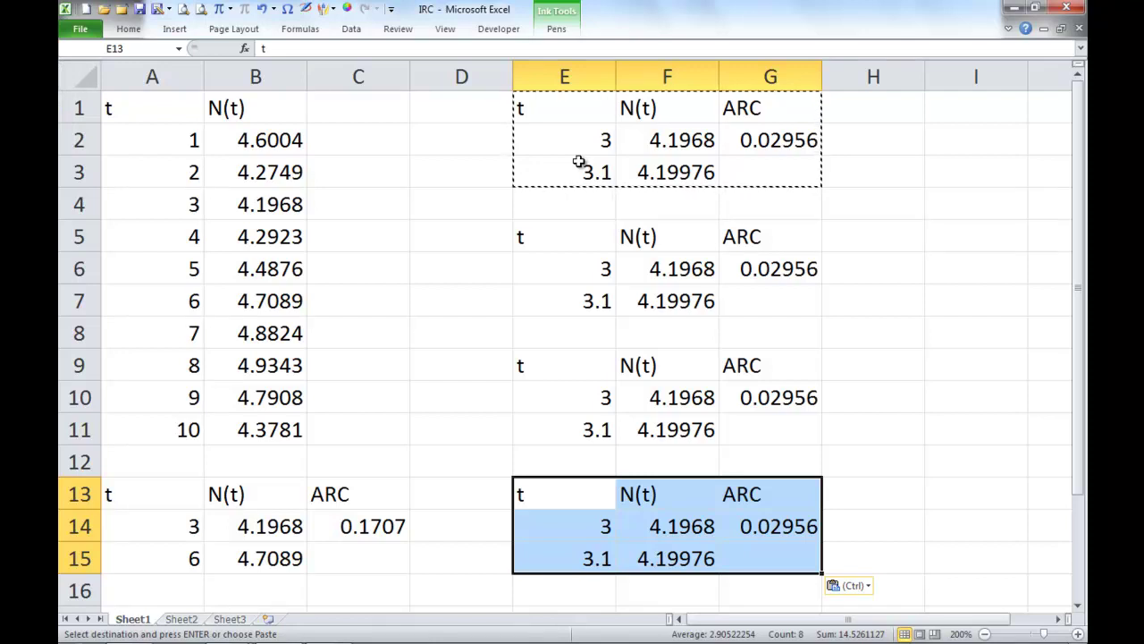
key(Escape)
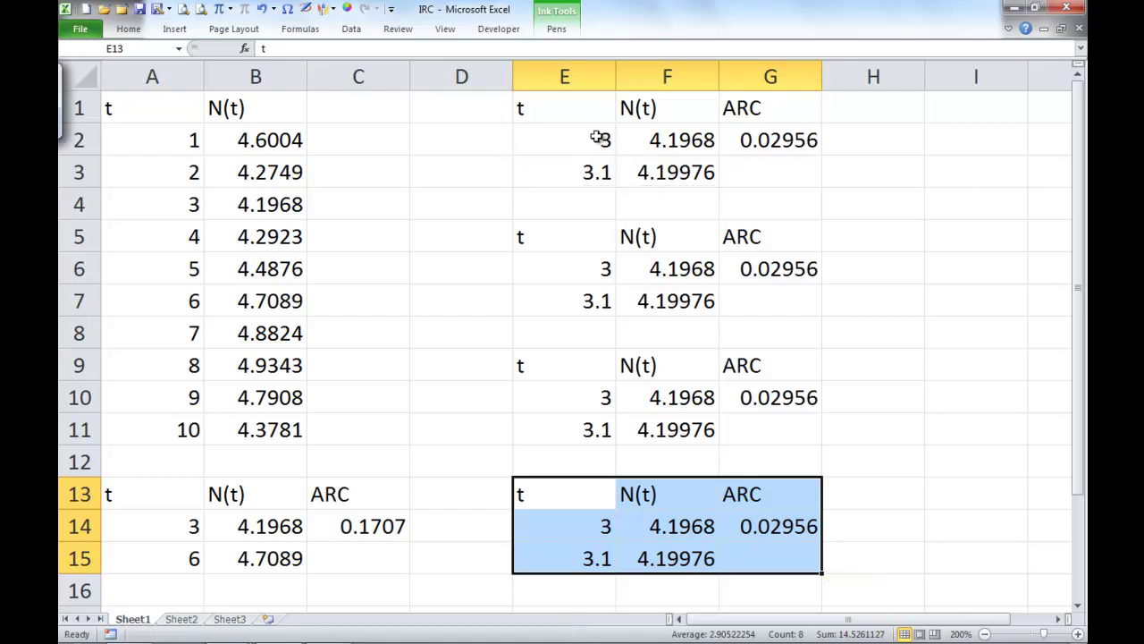
Set the second t value of the table at E5, in E7, to 3.01
click(597, 140)
click(594, 172)
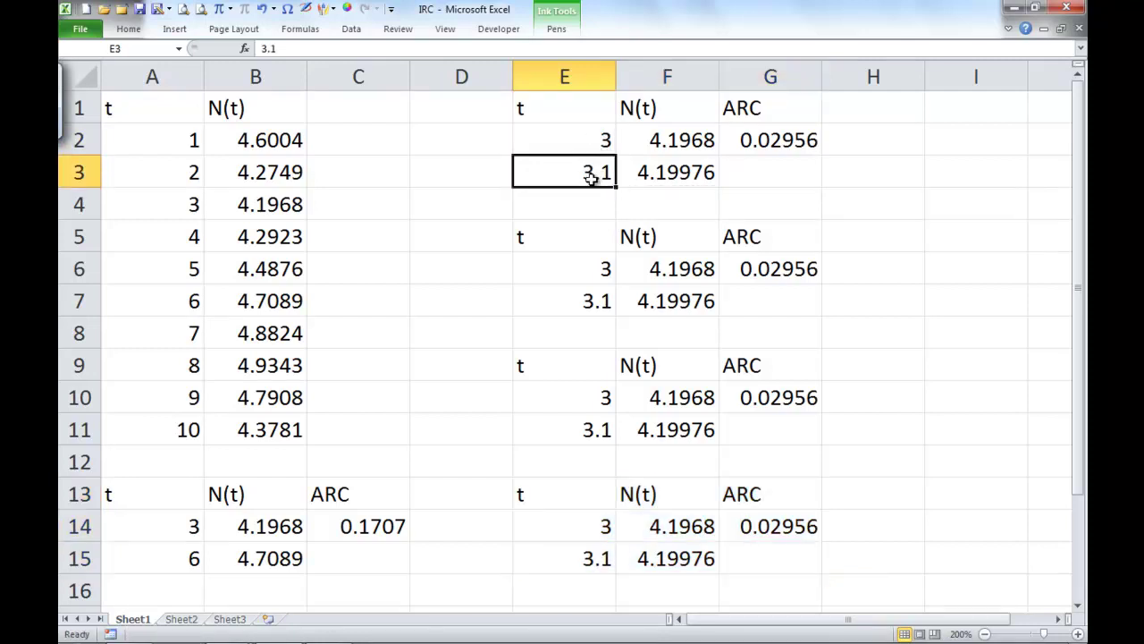
click(586, 295)
text(3.01)
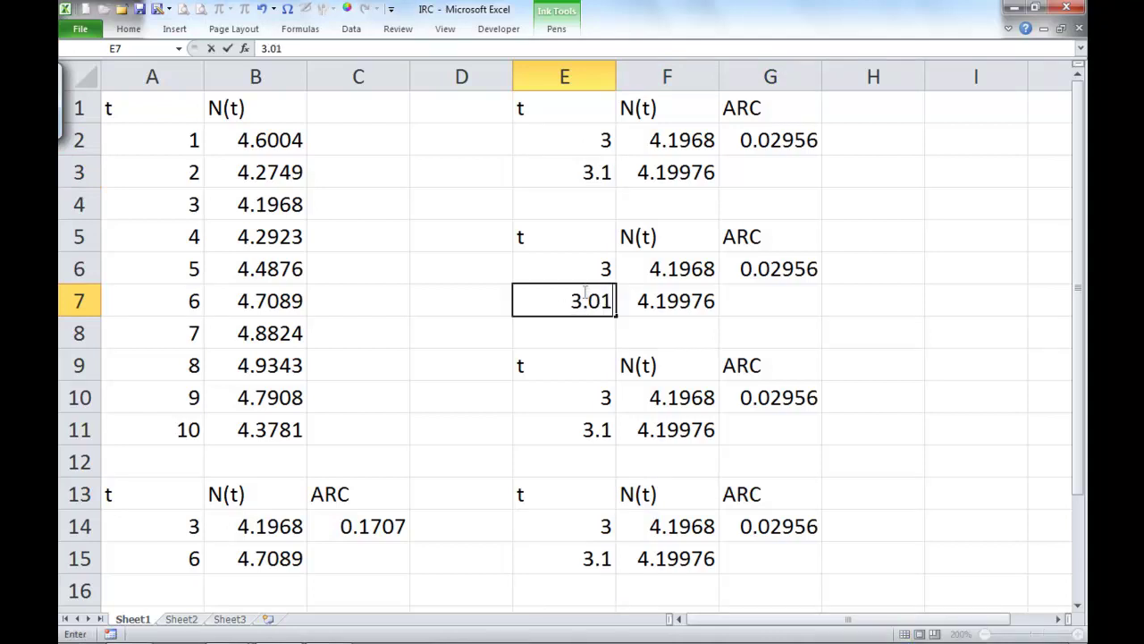
key(Return)
Set the second t values of the two remaining tables to 3.001 in E11 and 3.0001 in E15
click(583, 422)
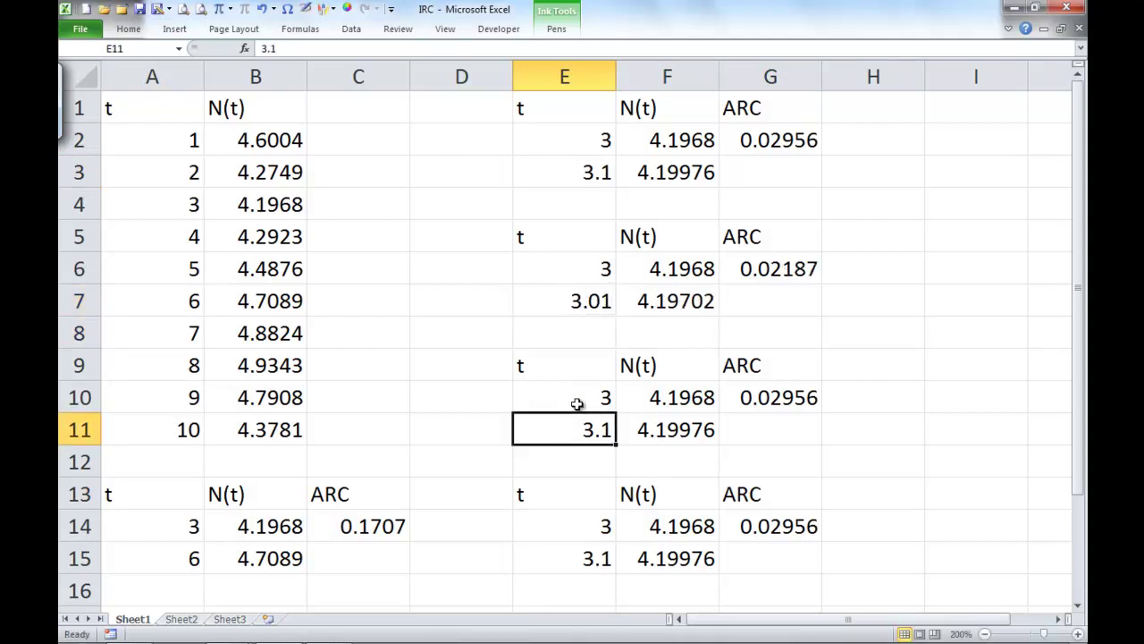
text(3.001)
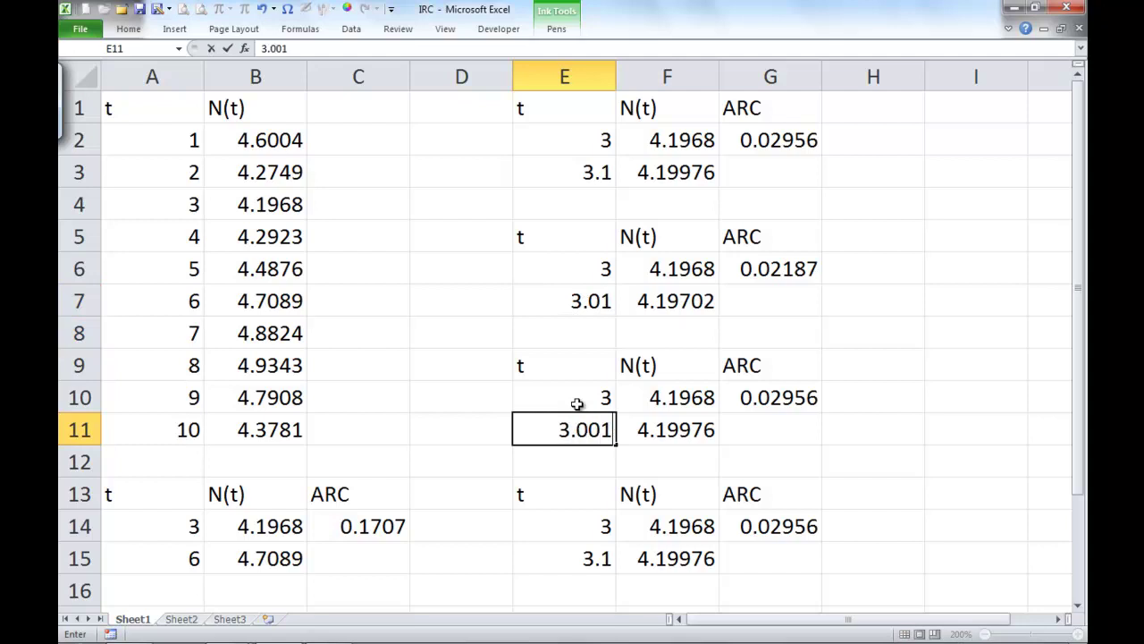
key(Return)
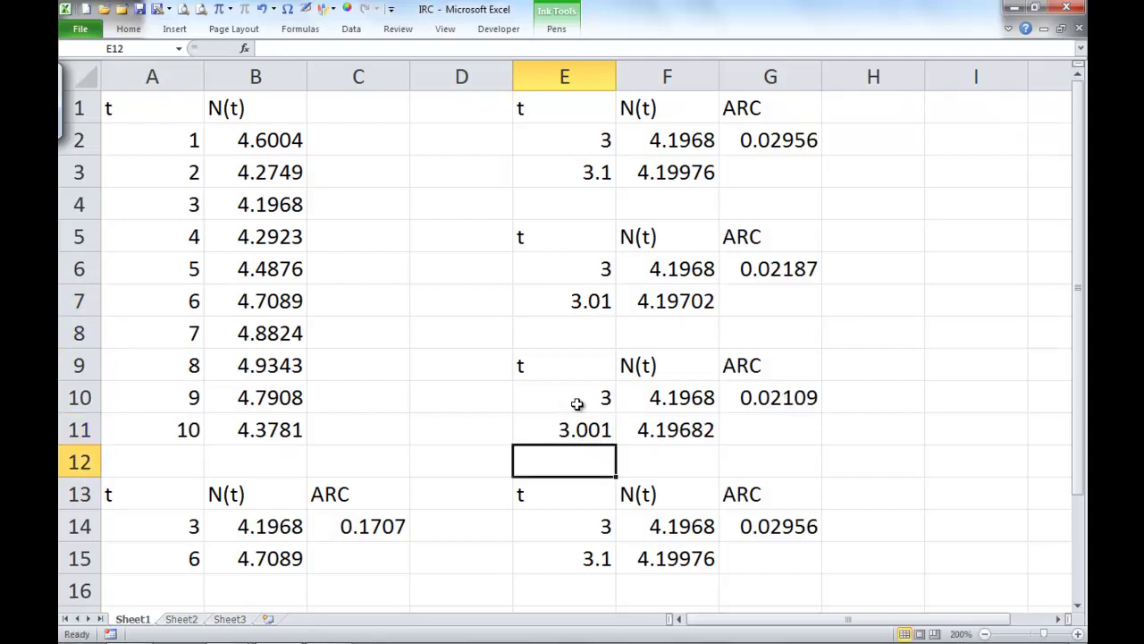
click(578, 559)
text(3.0001)
key(Return)
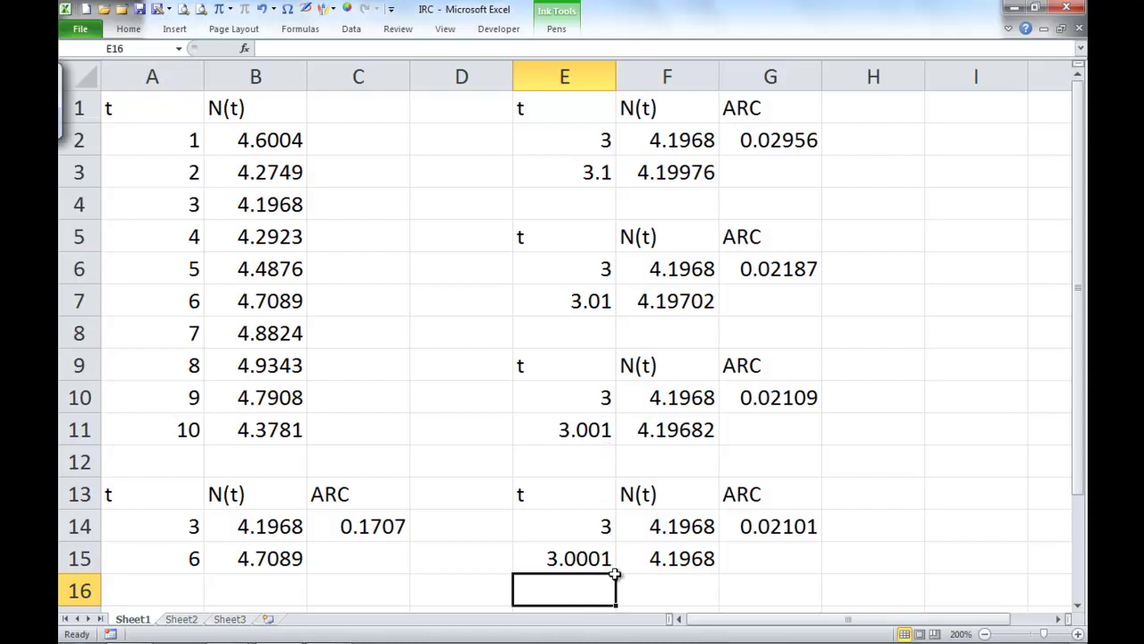
Select the whole of column G, which holds the ARC values
click(786, 70)
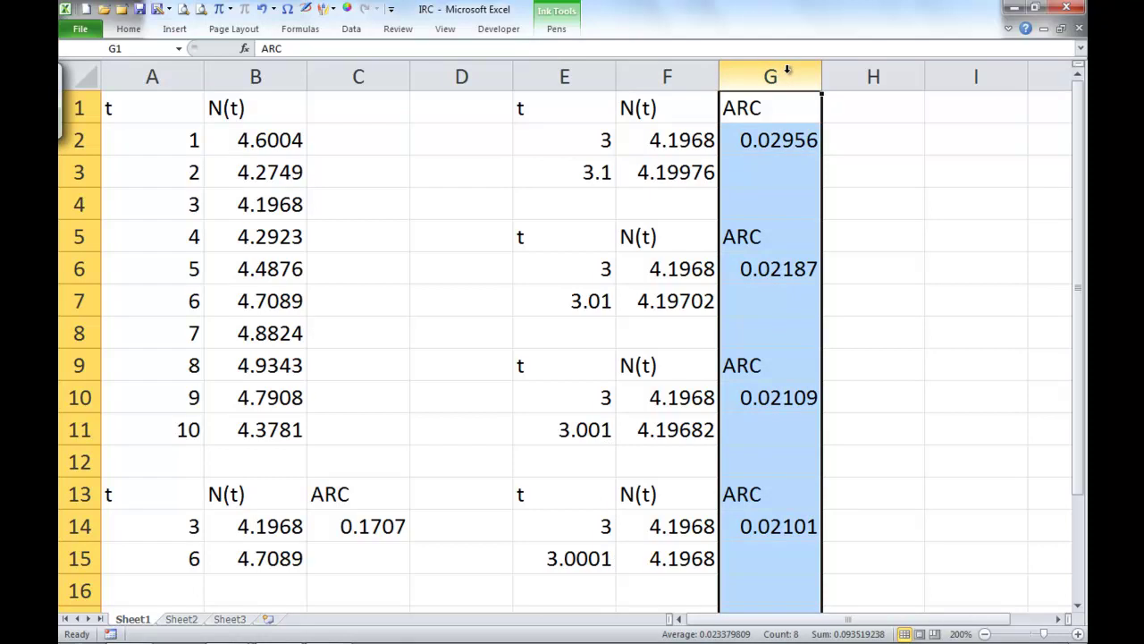